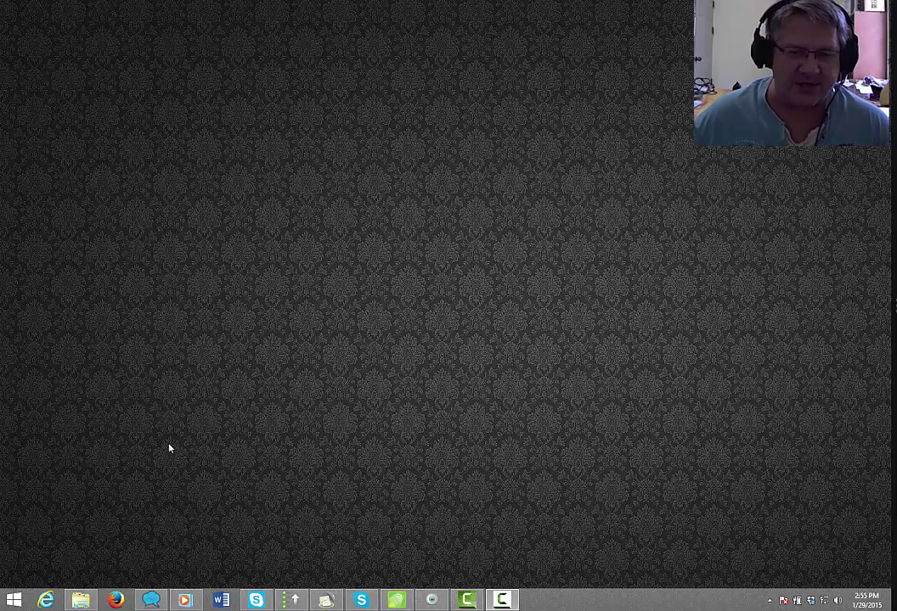
Step: Delete the old extracted weight-loss niche folder from the Sample folder
click(80, 601)
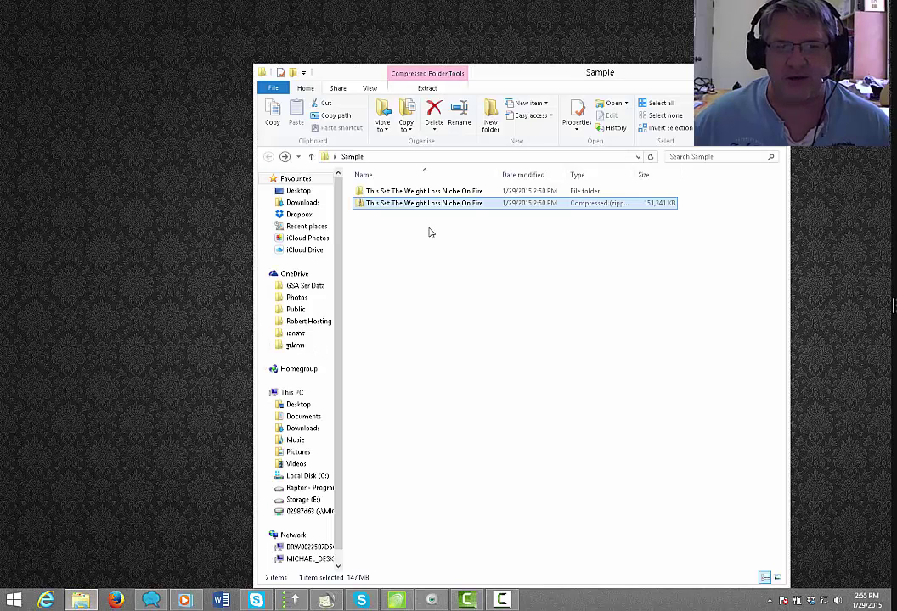
mouse_move(424, 204)
click(380, 192)
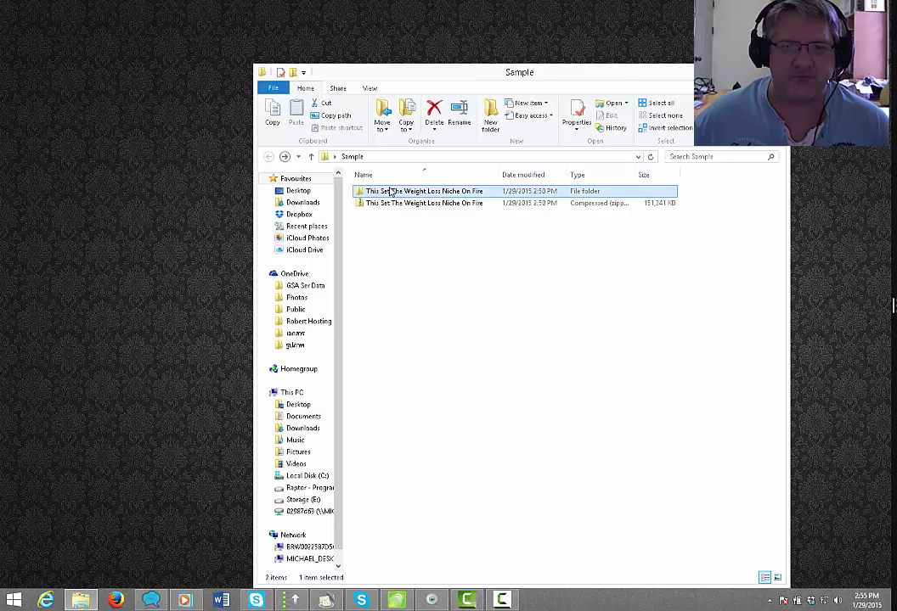
right_click(380, 192)
click(416, 384)
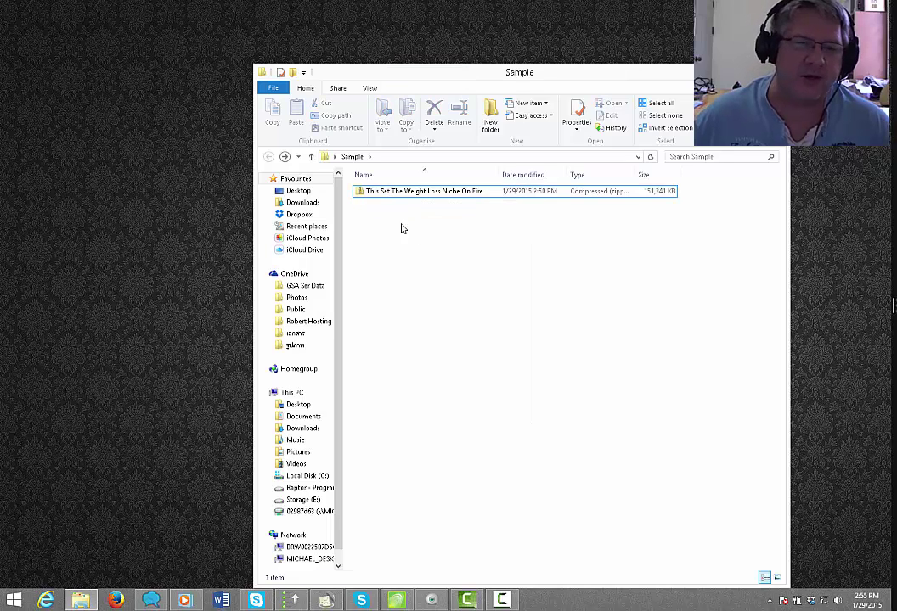
Step: Extract the weight-loss niche zip archive into the Sample folder with Extract All
click(400, 192)
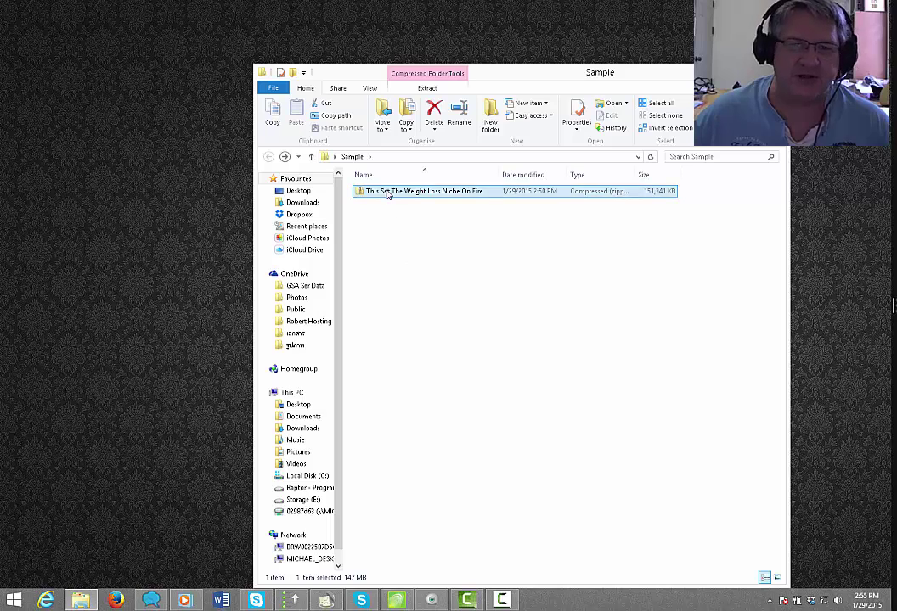
right_click(400, 189)
click(429, 226)
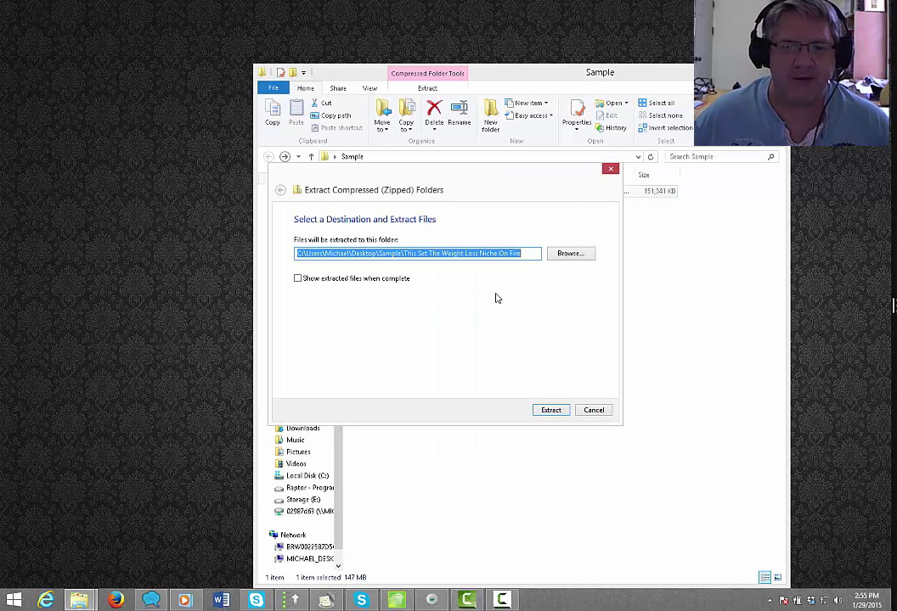
click(551, 411)
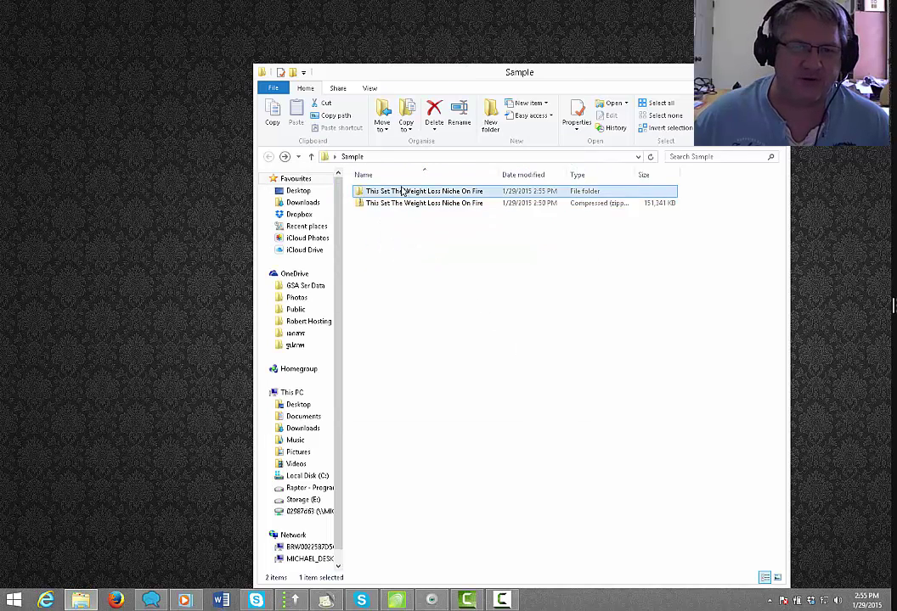
Step: Open the extracted folder's nested same-named subfolder holding RESTORE ME.ser
double_click(395, 191)
double_click(393, 194)
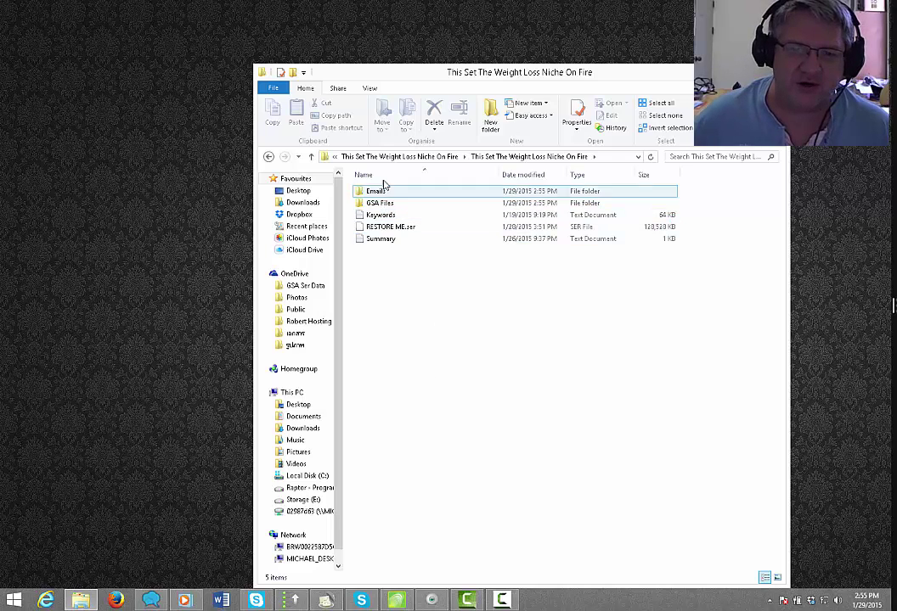
key(Down)
key(Down)
key(Down)
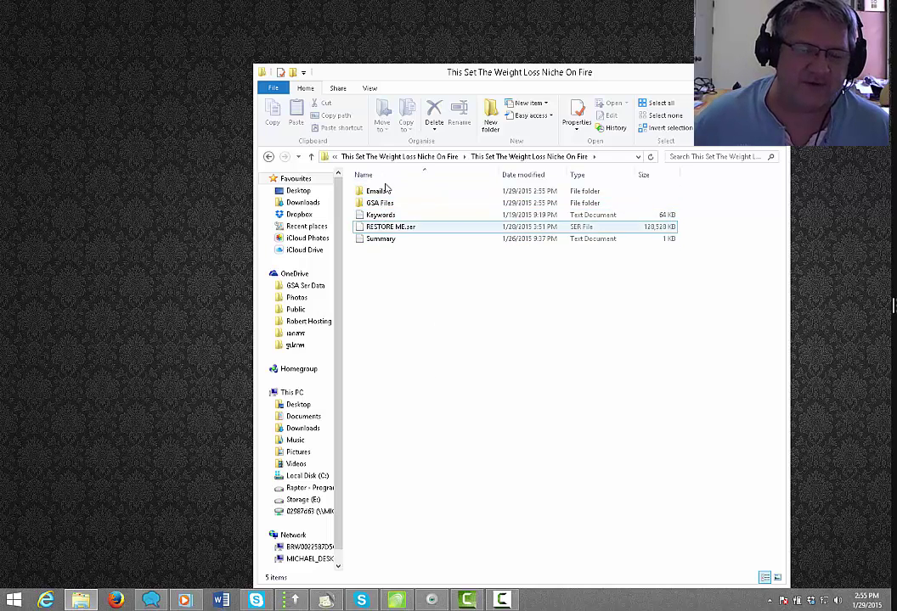
click(491, 273)
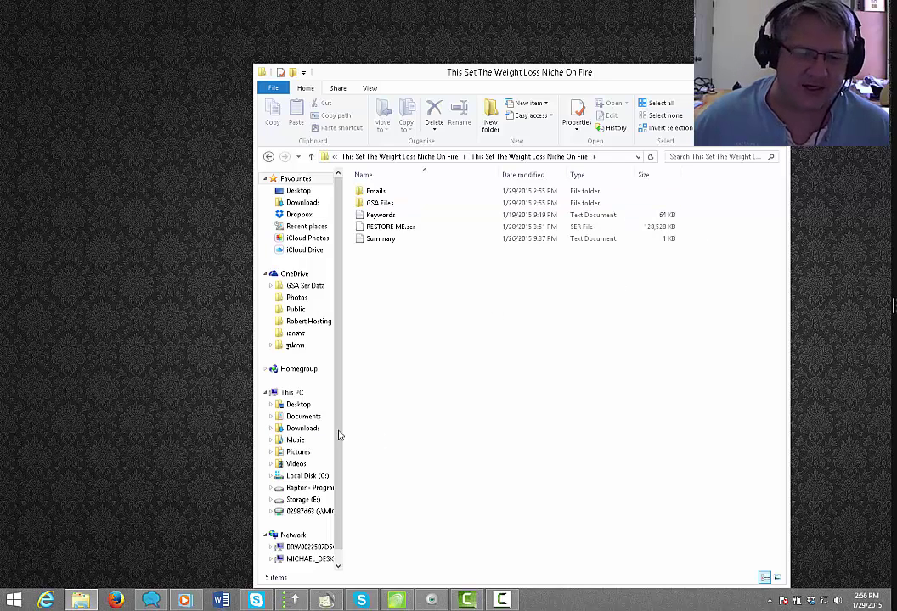
Step: Start a project restore via Modify Project > Restore in GSA SER's project list
click(294, 601)
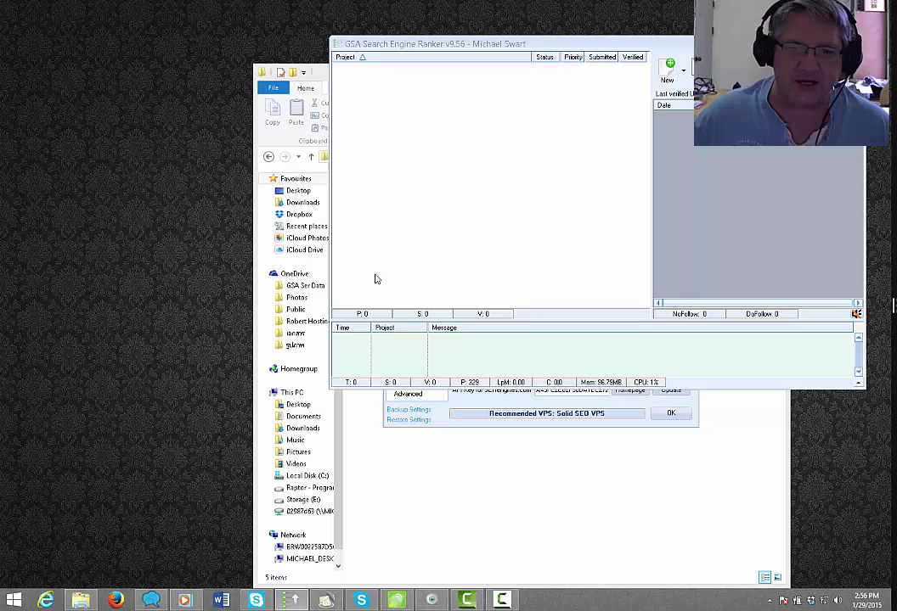
right_click(470, 132)
mouse_move(506, 247)
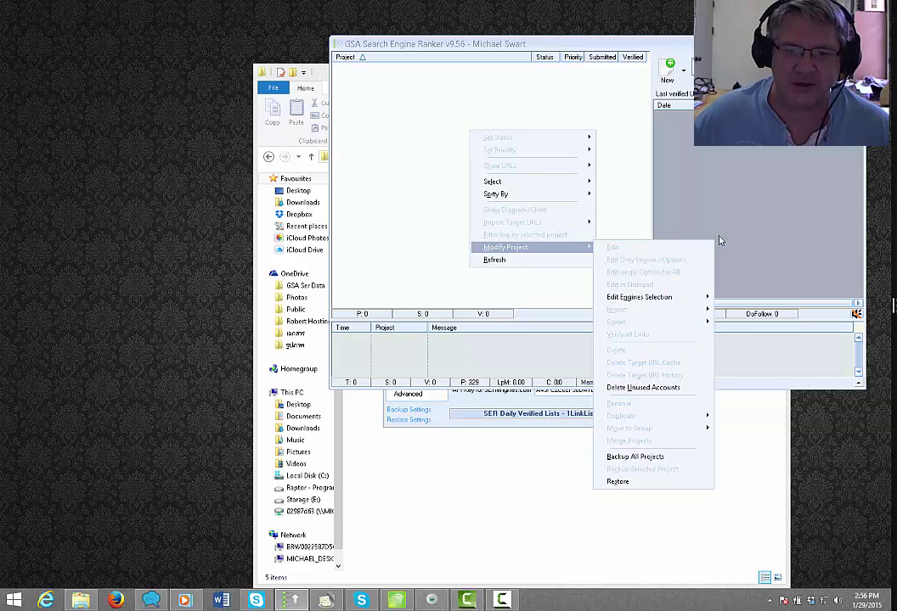
click(621, 484)
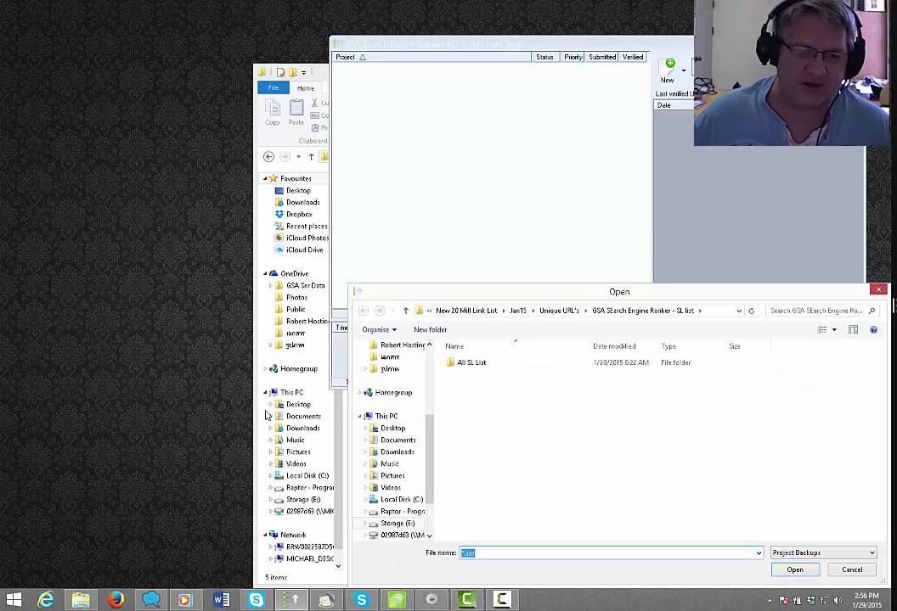
Step: Restore the project from RESTORE ME.ser in Desktop > Sample > weight-loss niche subfolder
drag(327, 78, 119, 55)
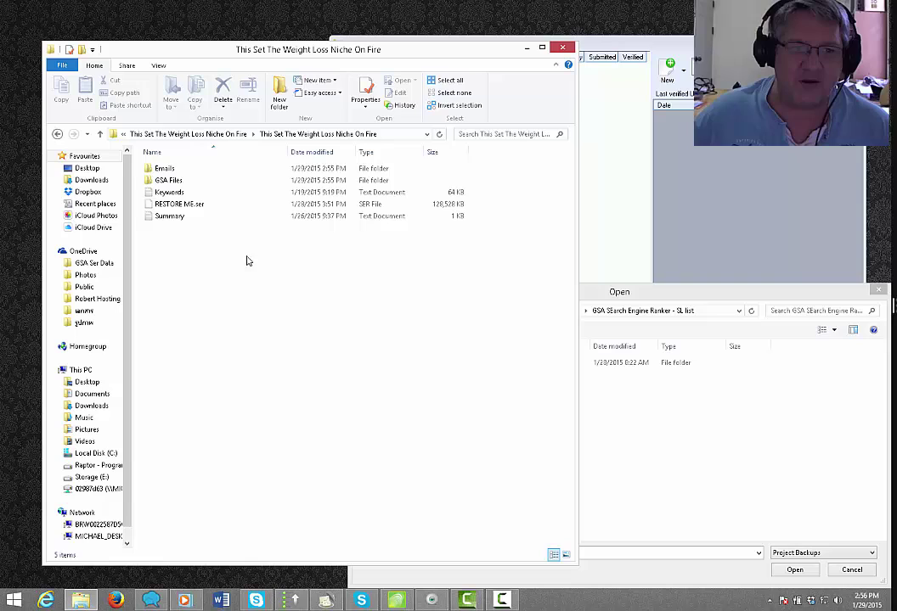
click(674, 295)
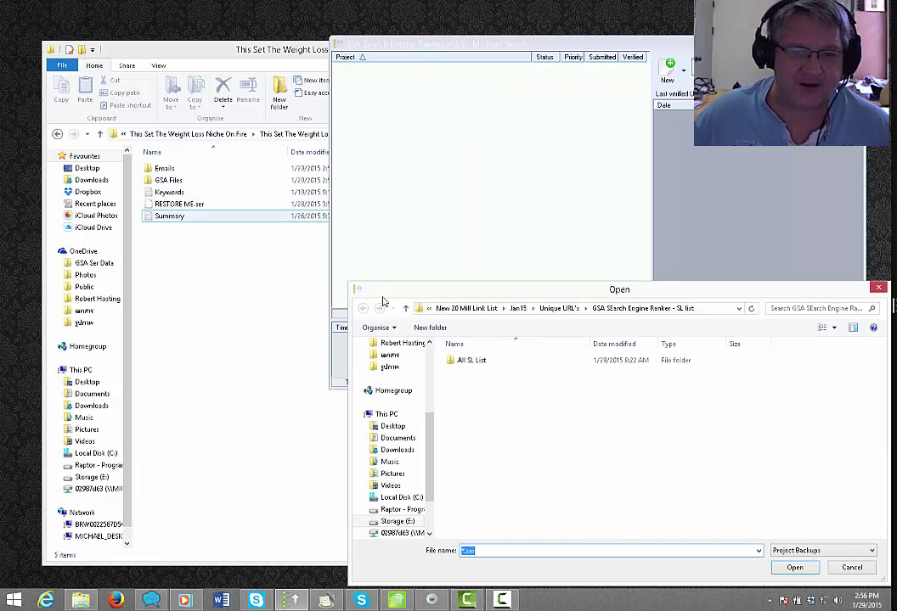
click(393, 427)
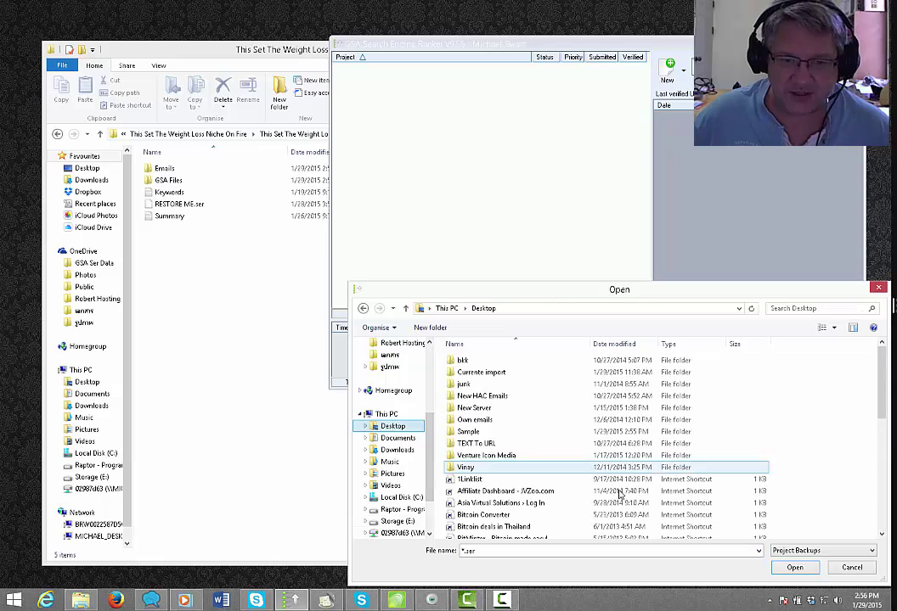
double_click(463, 432)
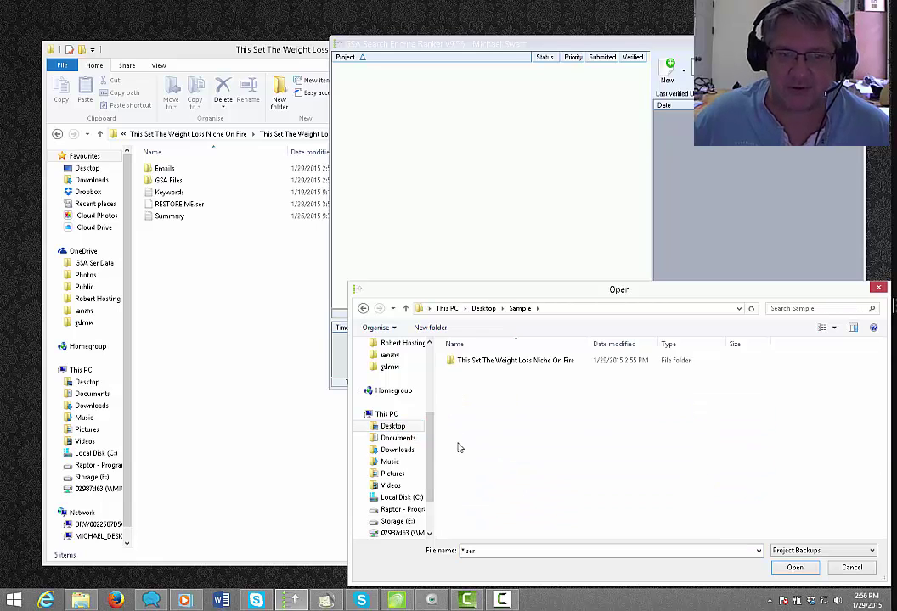
double_click(497, 360)
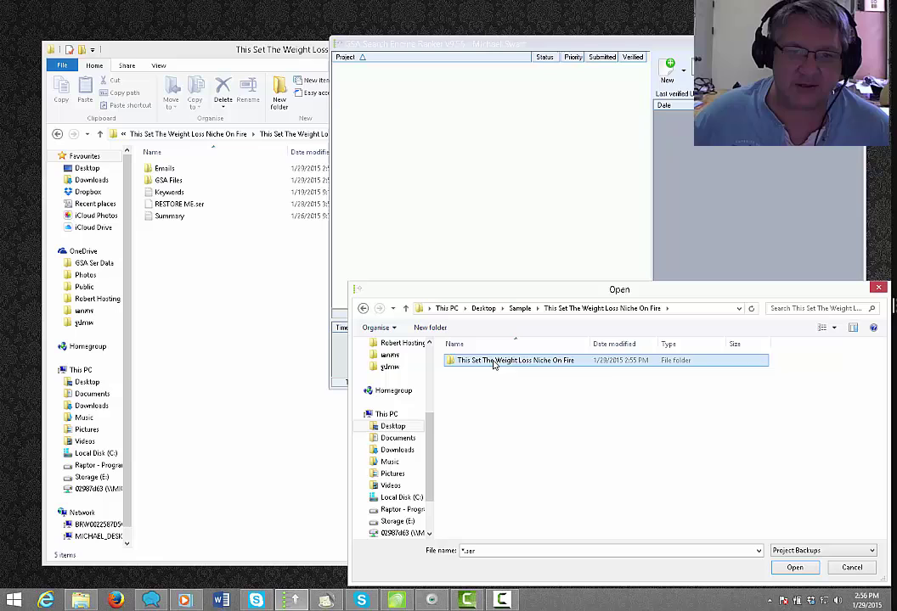
double_click(496, 361)
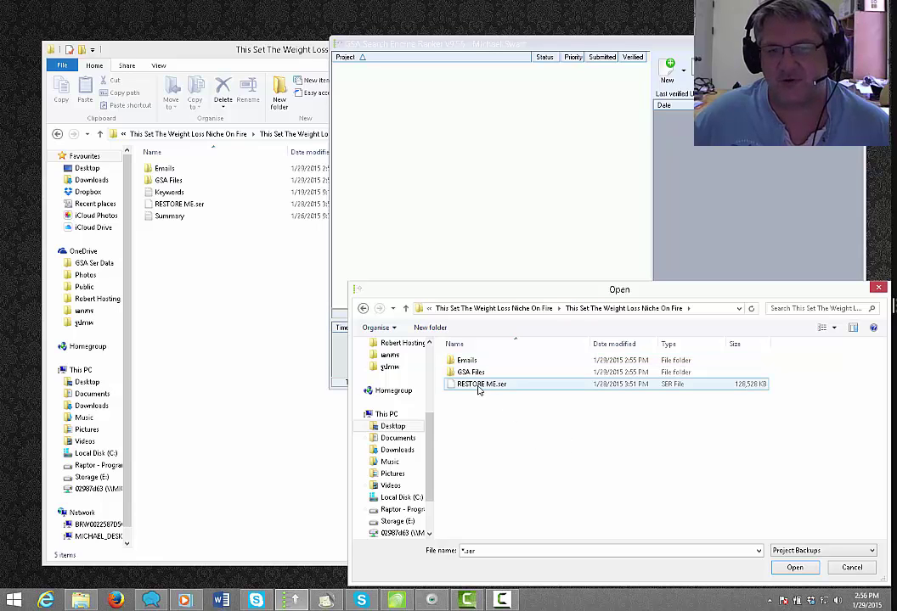
double_click(479, 386)
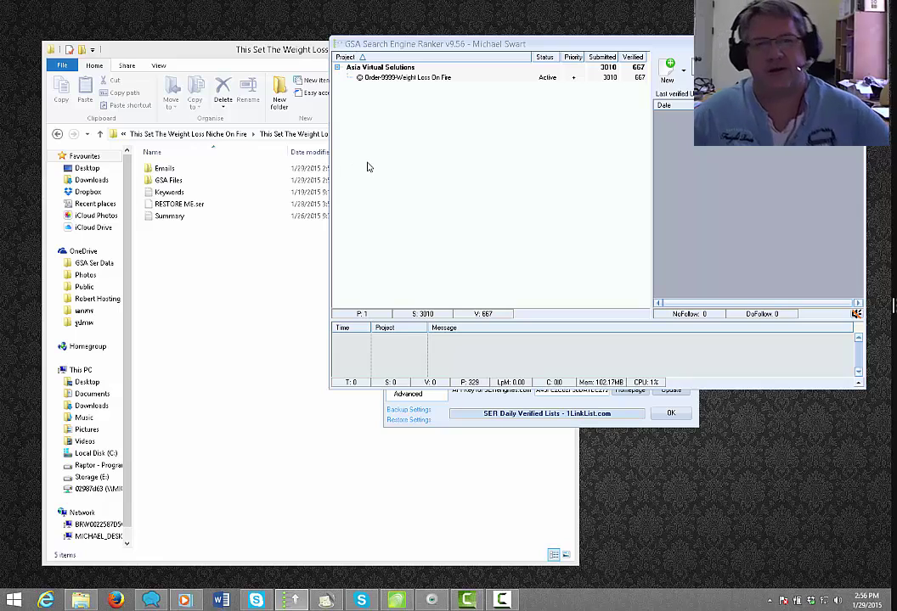
Step: Set the Weight Loss On Fire project to Active status with ++ priority
click(413, 78)
right_click(413, 78)
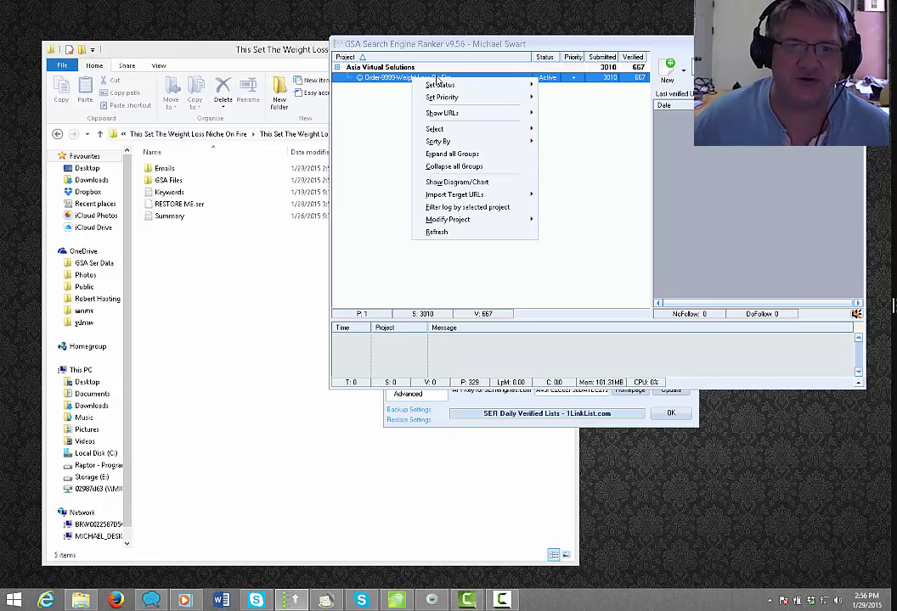
click(380, 112)
right_click(412, 78)
mouse_move(442, 97)
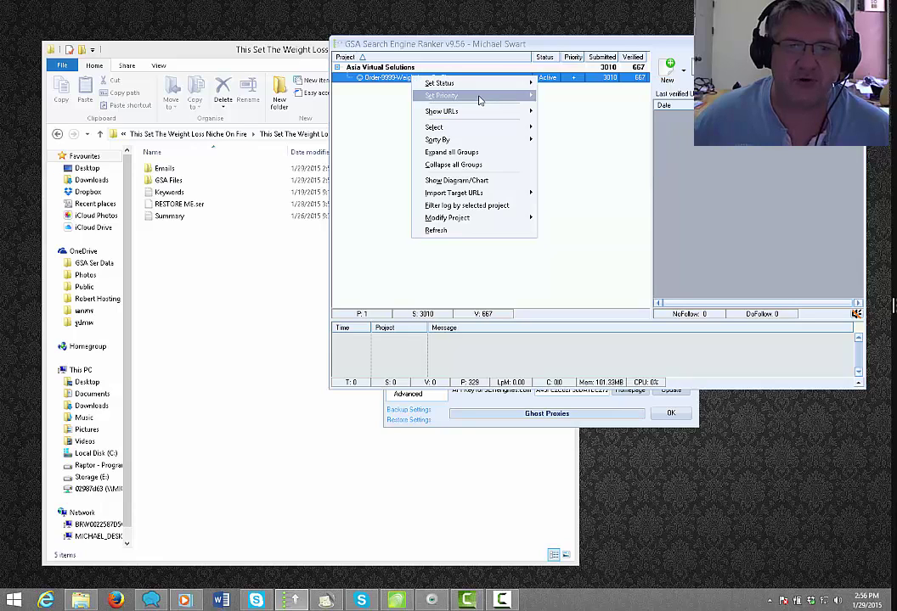
click(573, 97)
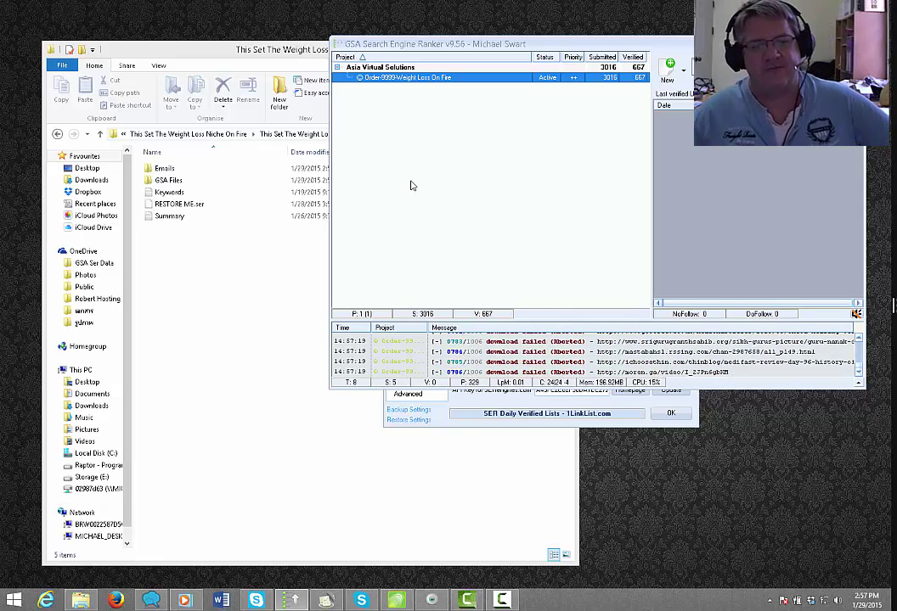
Step: Close the File Explorer window and move the GSA SER window further left
click(242, 332)
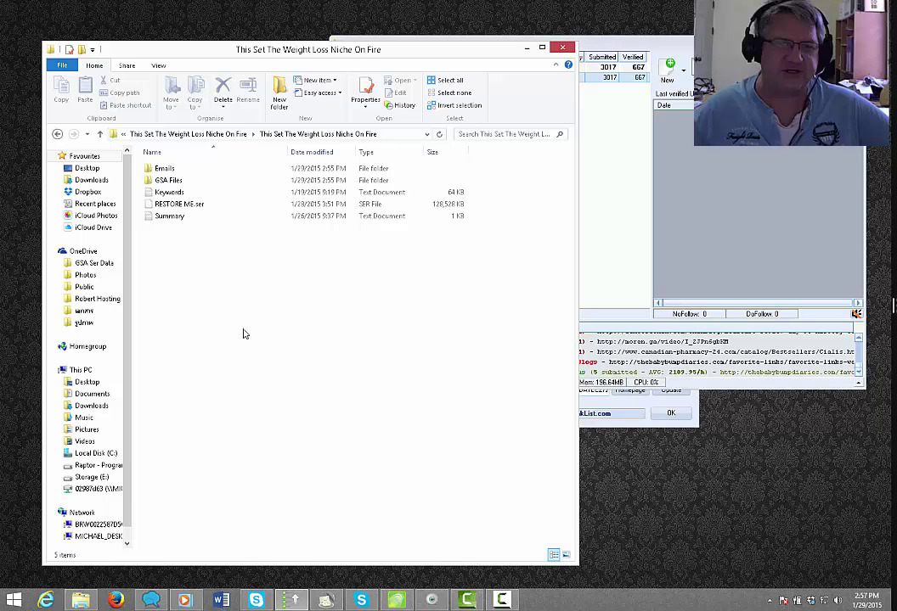
click(565, 49)
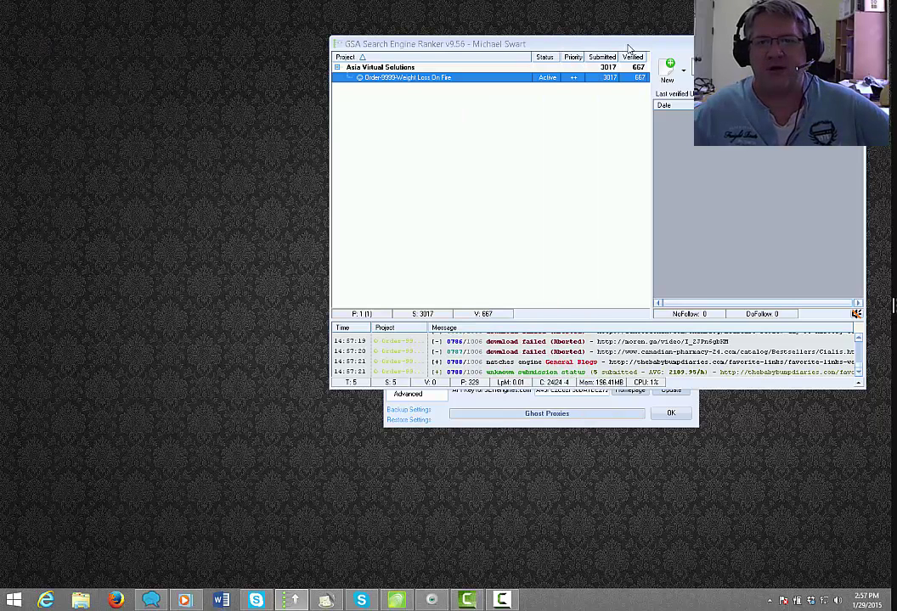
drag(565, 48, 451, 53)
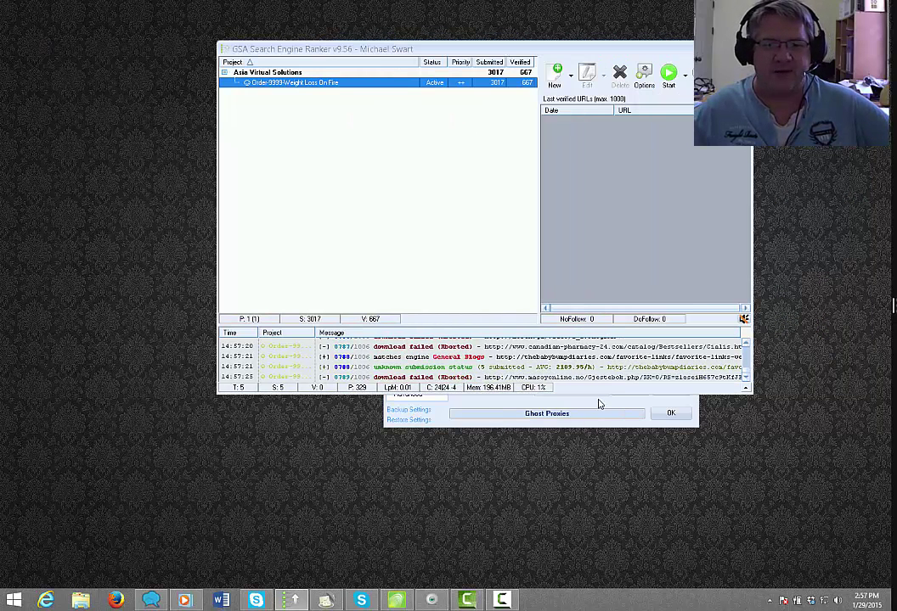